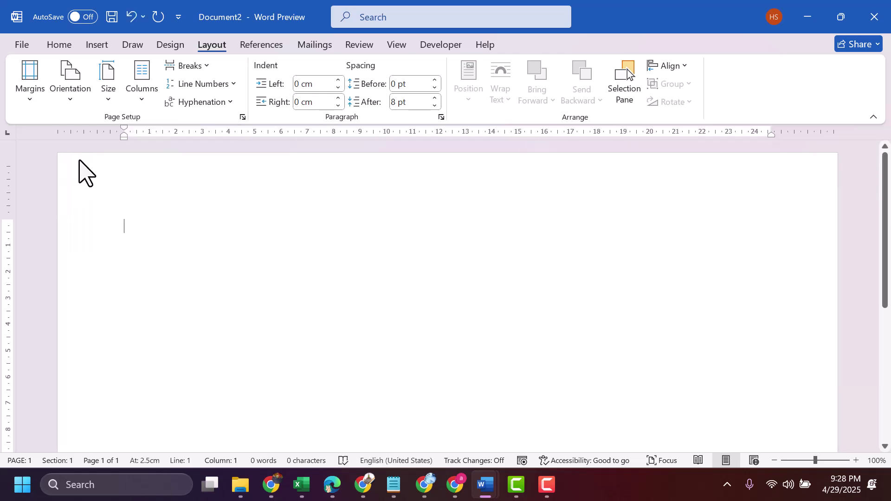
# - Show the drawing gridlines on the blank page
pyautogui.click(395, 45)
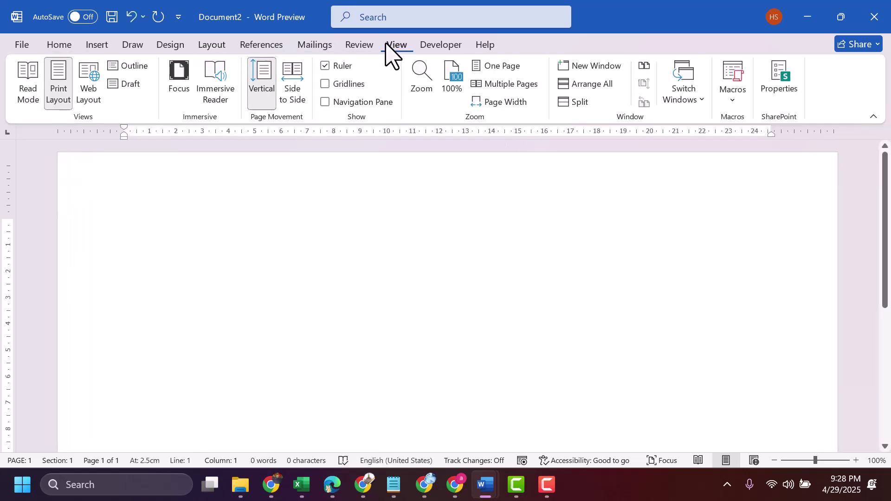
pyautogui.click(348, 85)
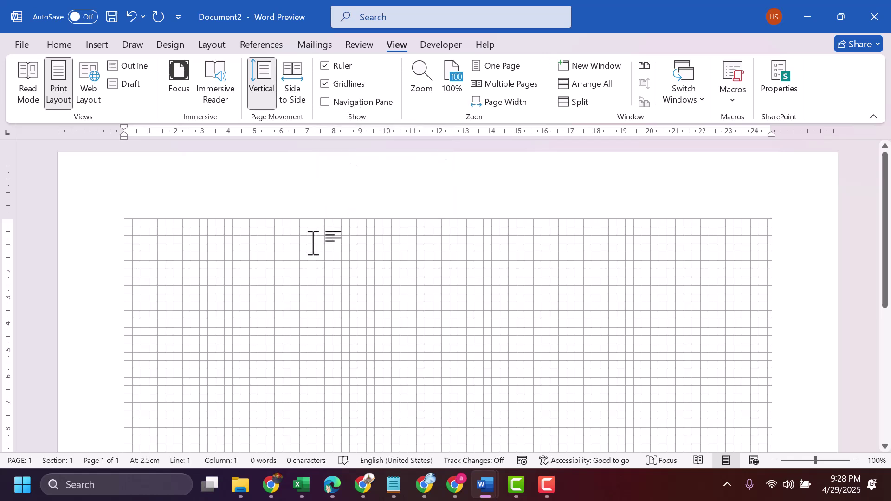
pyautogui.scroll(-3, 311, 236)
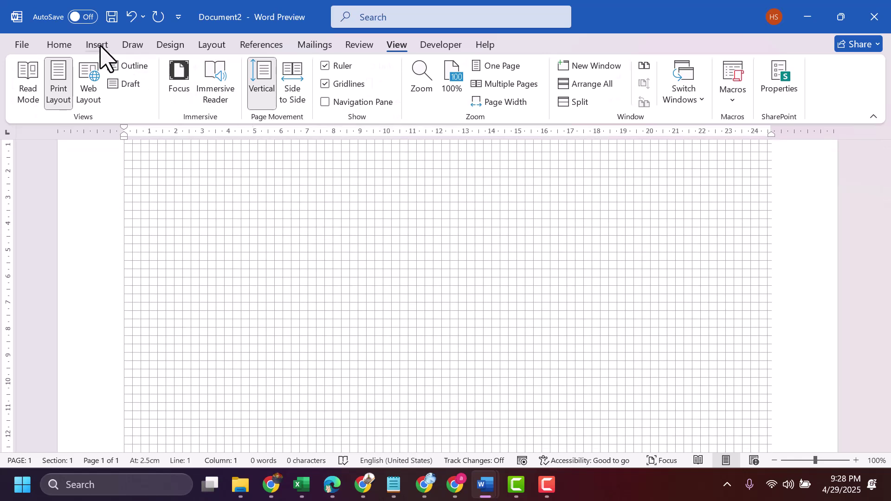
# - Draw a wide cube shape about 9.53 cm wide and 4.76 cm high in the middle of the grid
pyautogui.click(98, 45)
pyautogui.click(214, 68)
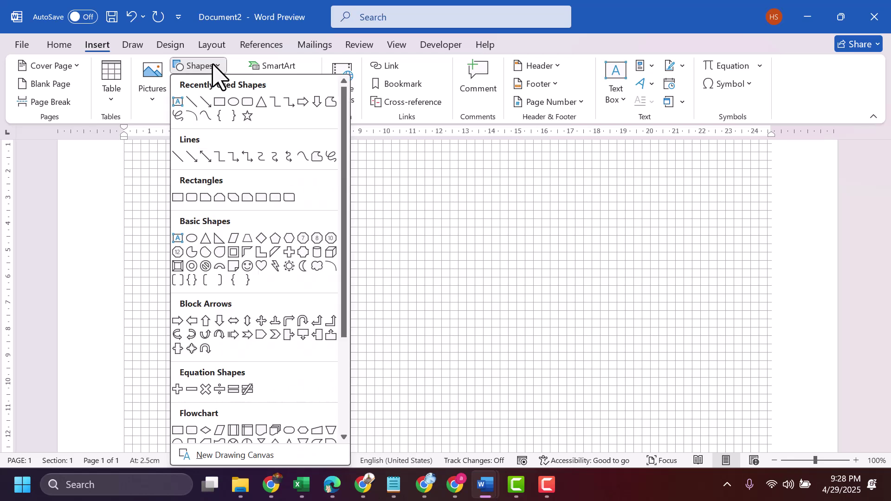
pyautogui.click(330, 253)
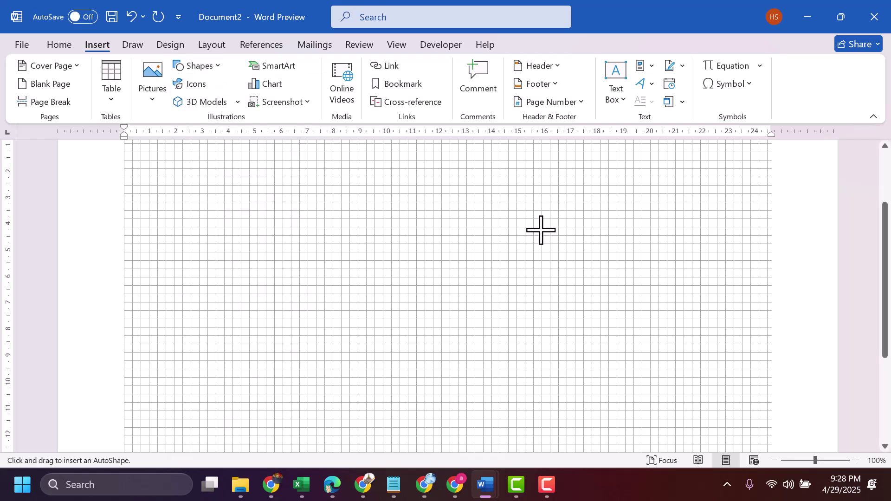
pyautogui.moveTo(524, 203)
pyautogui.mouseDown()
pyautogui.moveTo(291, 297)
pyautogui.moveTo(264, 328)
pyautogui.moveTo(277, 325)
pyautogui.mouseUp()
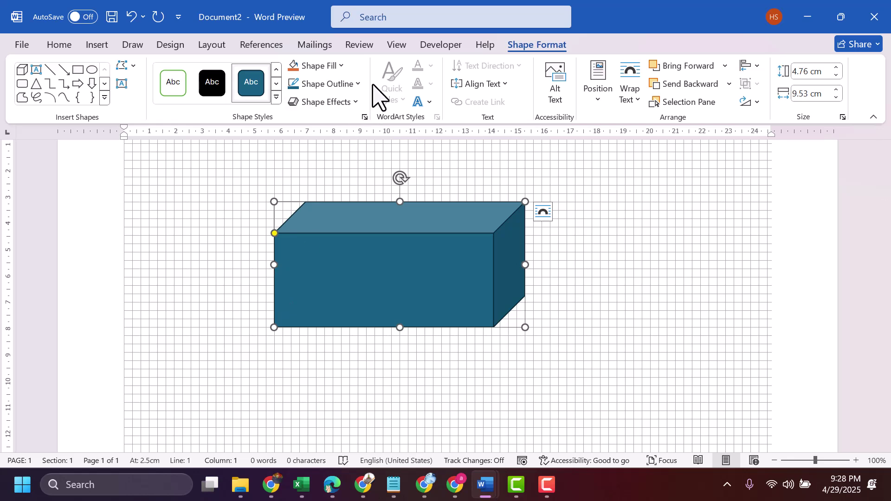
# - Give the cuboid a 1 pt outline and no fill
pyautogui.click(359, 85)
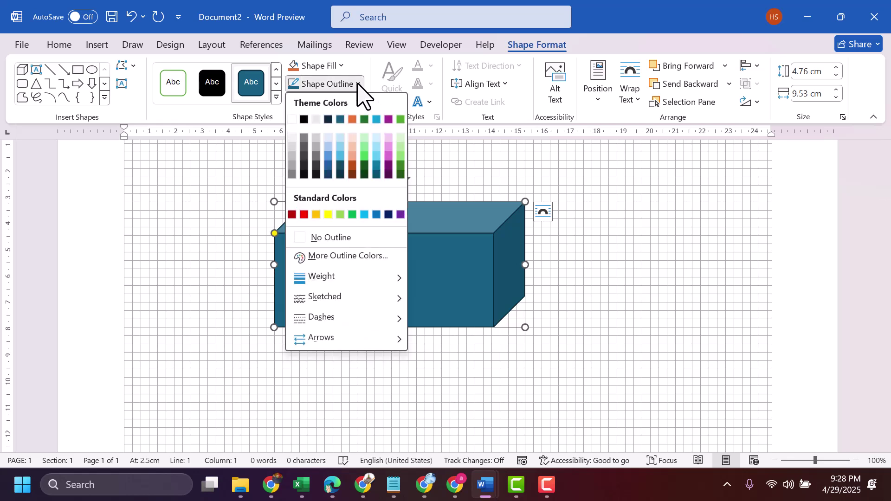
pyautogui.click(337, 237)
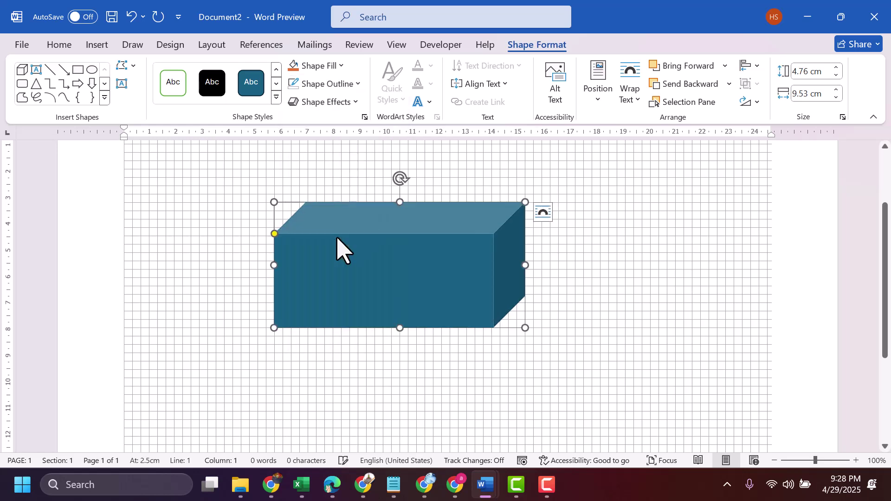
pyautogui.click(339, 84)
pyautogui.moveTo(330, 279)
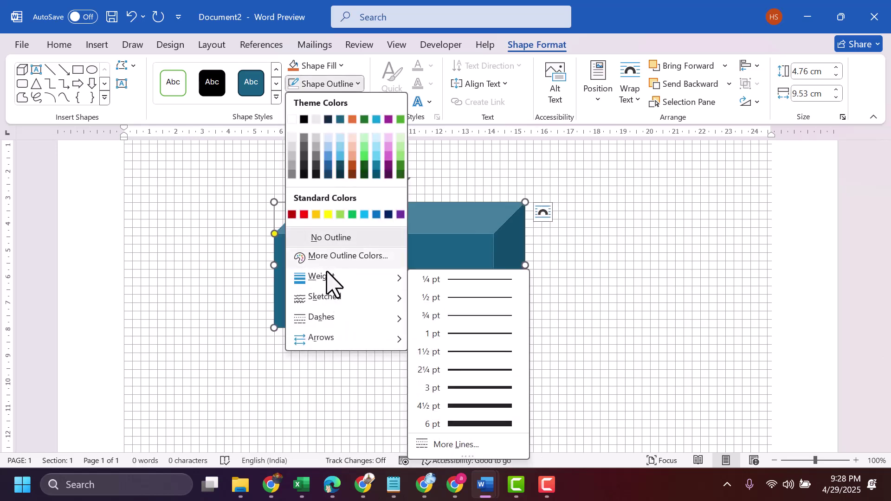
pyautogui.click(458, 335)
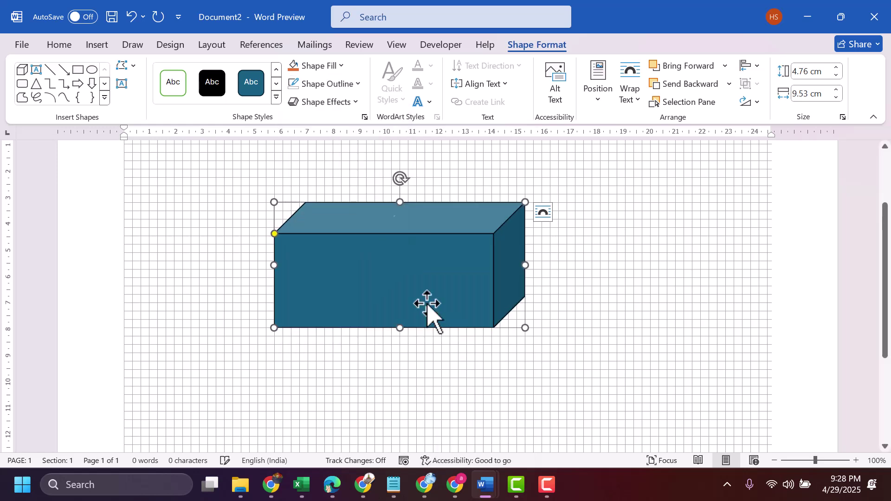
pyautogui.click(342, 67)
pyautogui.click(331, 219)
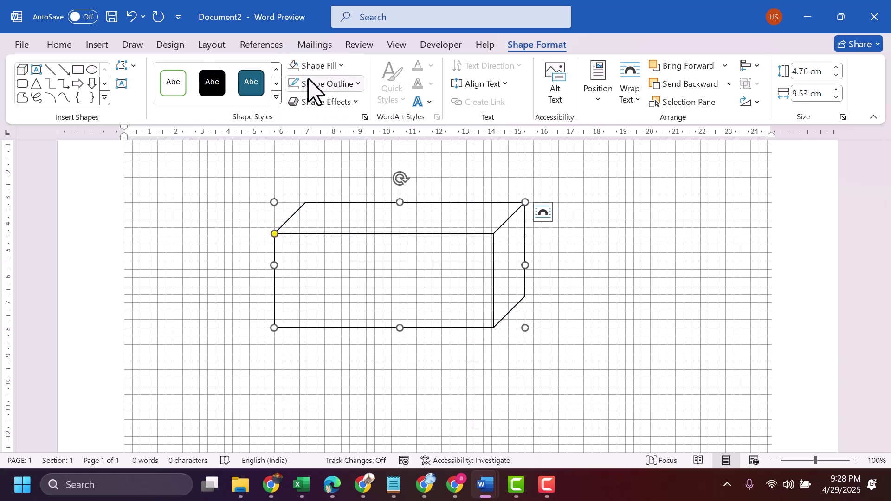
pyautogui.click(51, 70)
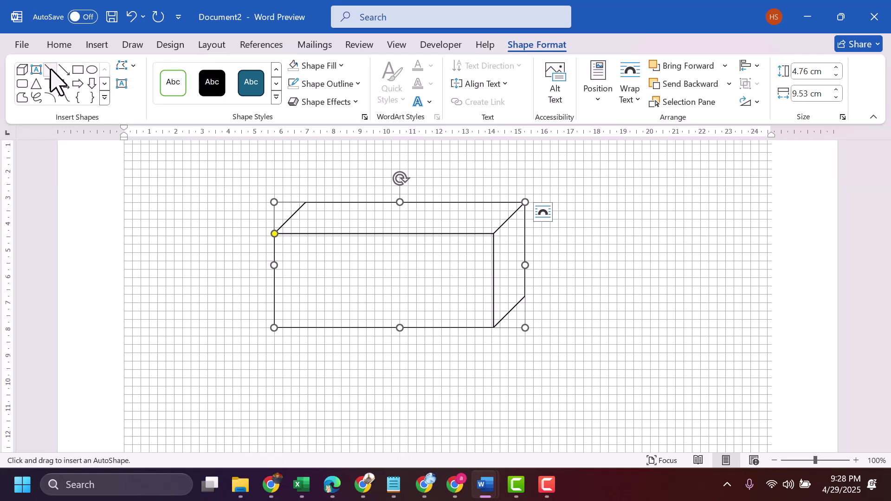
pyautogui.click(319, 66)
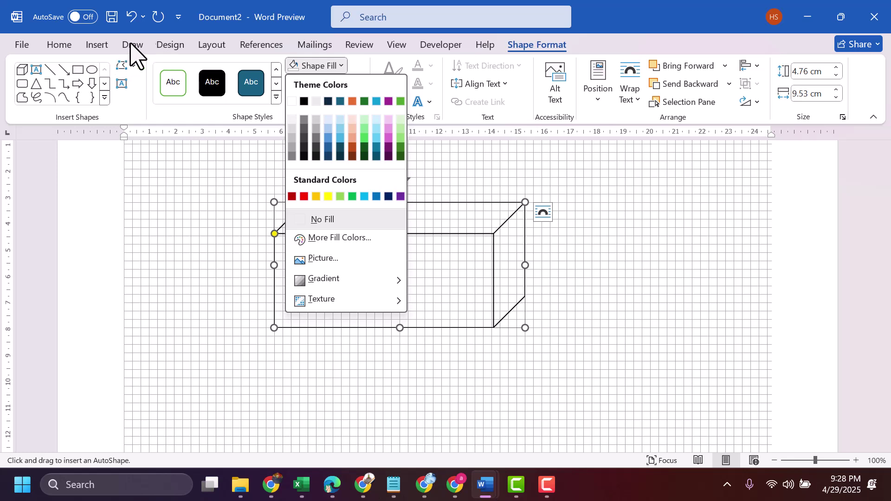
pyautogui.press('Escape')
# - Draw a vertical line about 3.49 cm long down from the cuboid's rear upper-left corner
pyautogui.click(98, 45)
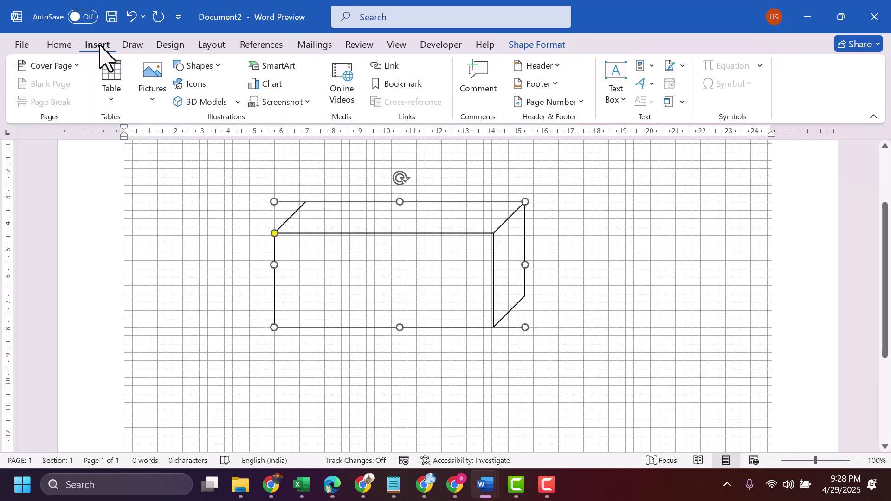
pyautogui.click(197, 67)
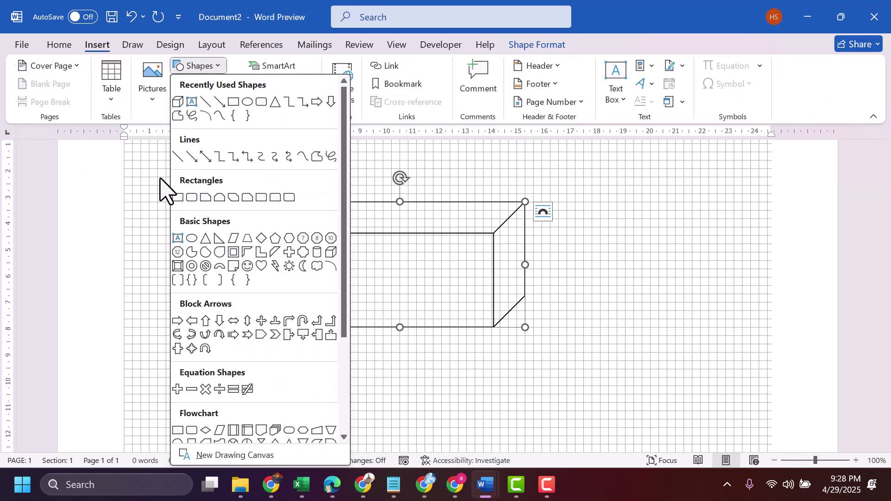
pyautogui.click(180, 156)
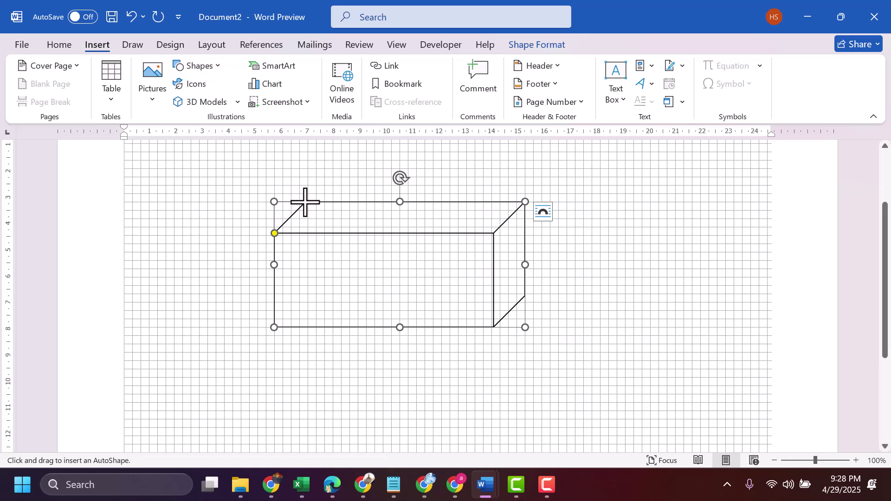
pyautogui.moveTo(305, 203); pyautogui.dragTo(304, 284)
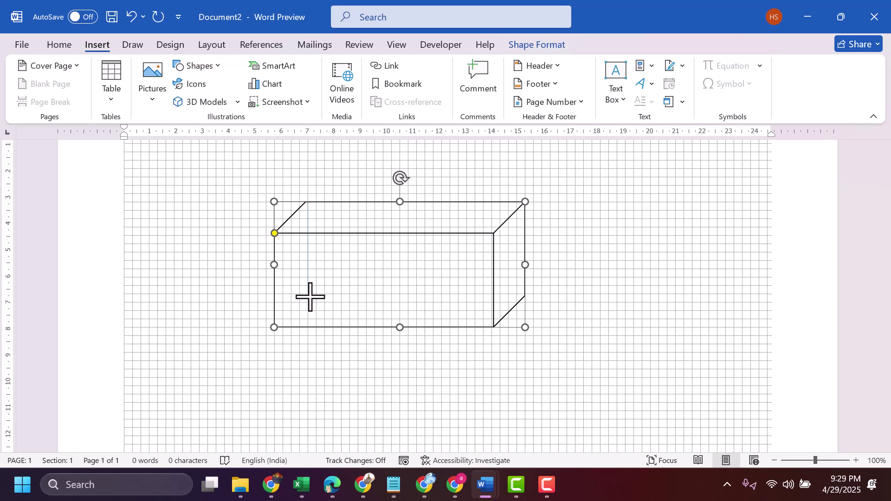
pyautogui.moveTo(310, 297); pyautogui.dragTo(308, 294)
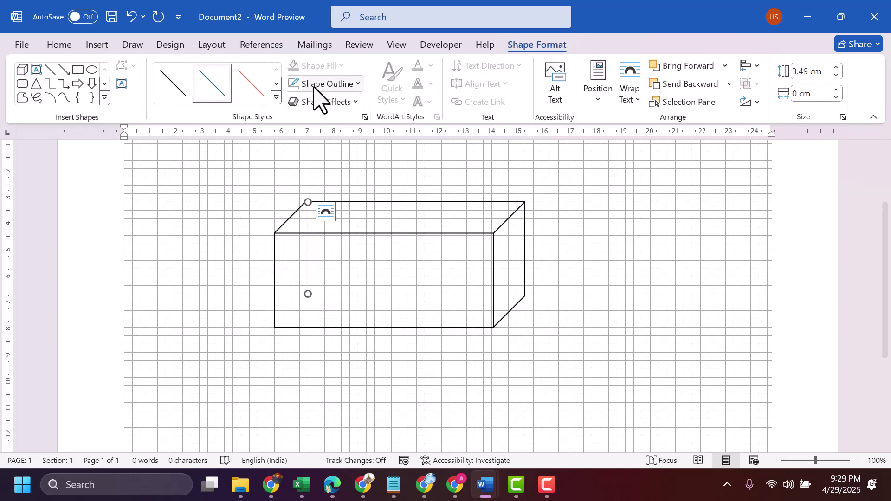
# - Try line weights of 3 pt and 2¼ pt on the vertical line and apply the black preset line style
pyautogui.click(348, 87)
pyautogui.moveTo(342, 290)
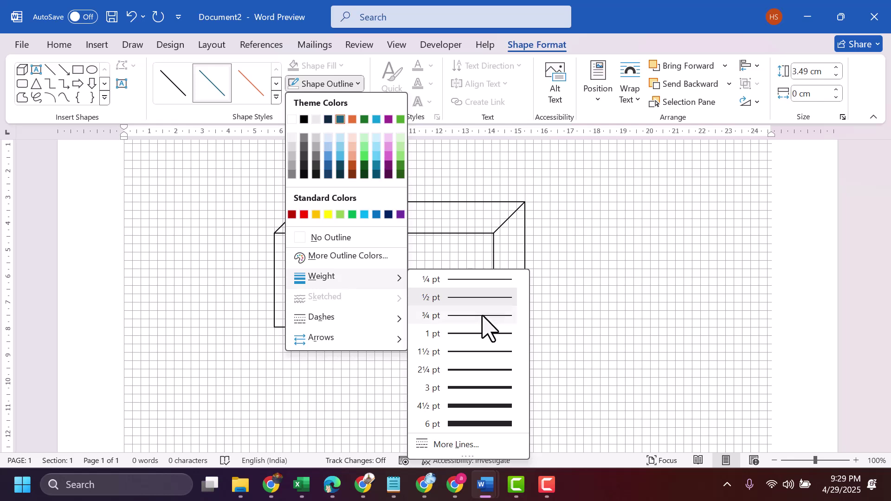
pyautogui.click(458, 390)
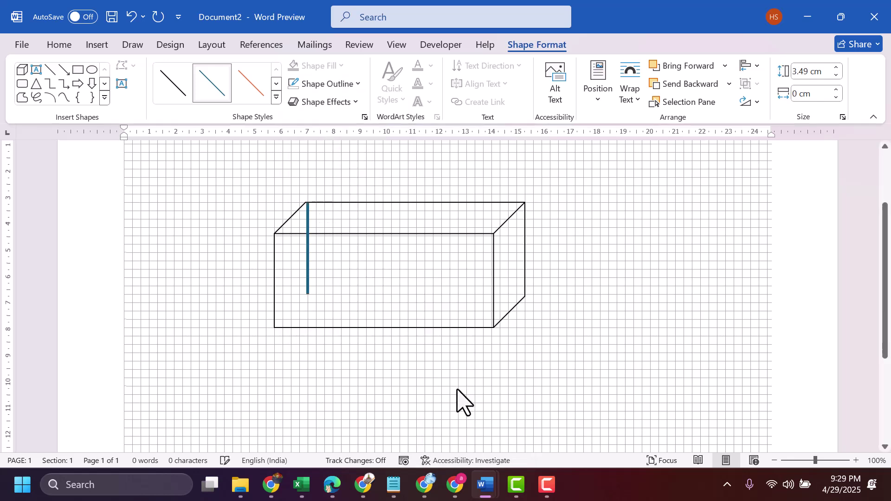
pyautogui.click(346, 85)
pyautogui.moveTo(370, 281)
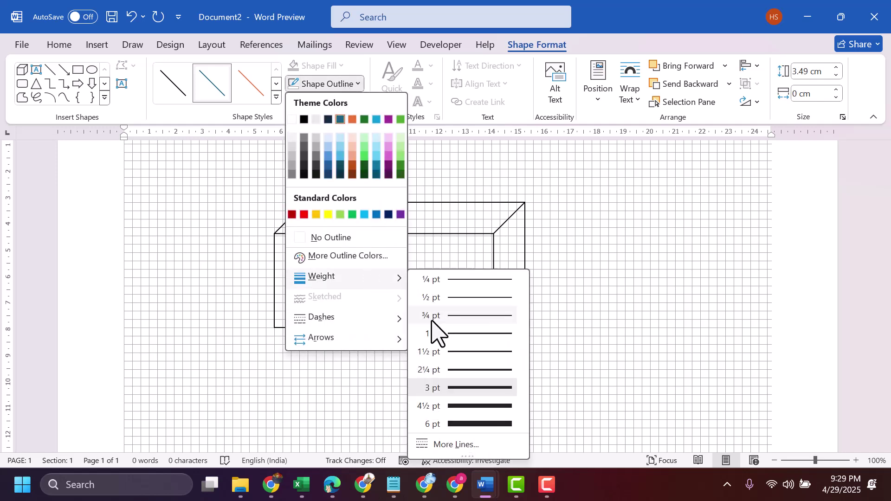
pyautogui.click(451, 370)
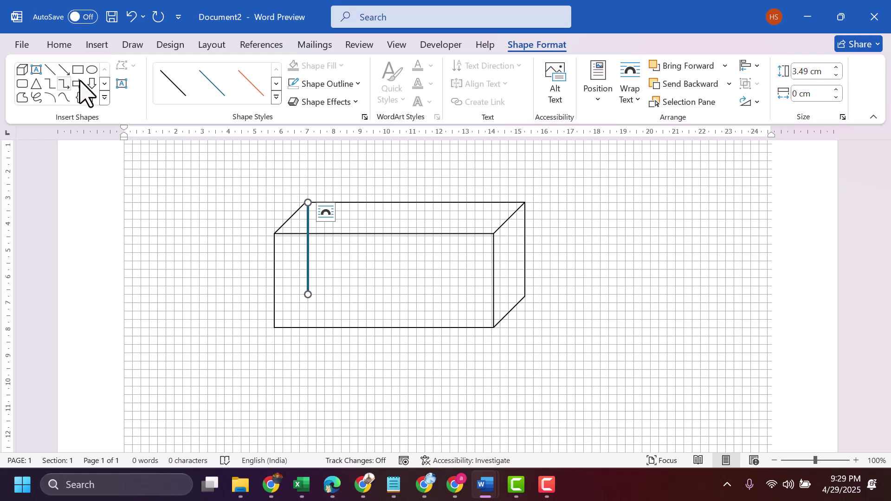
pyautogui.click(172, 87)
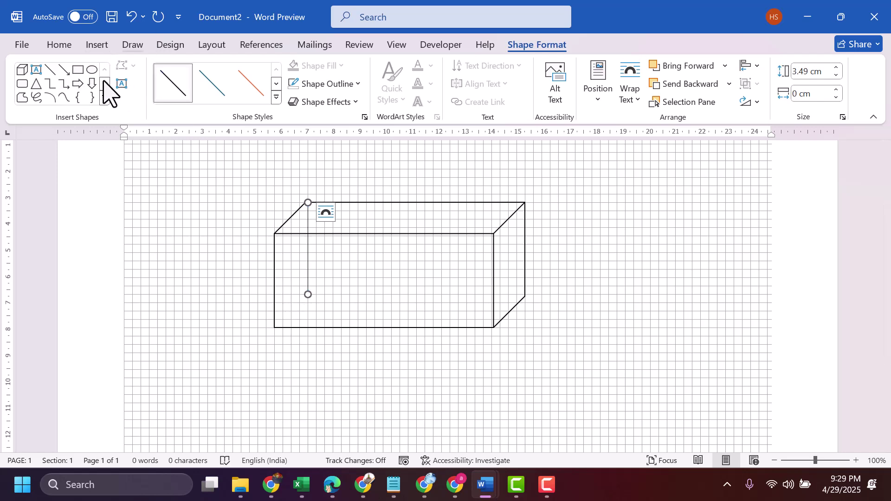
# - Draw the cuboid's hidden bottom edges: a diagonal about 1.27 by 1.27 cm at the left and a rear horizontal line about 8.26 cm long
pyautogui.click(51, 70)
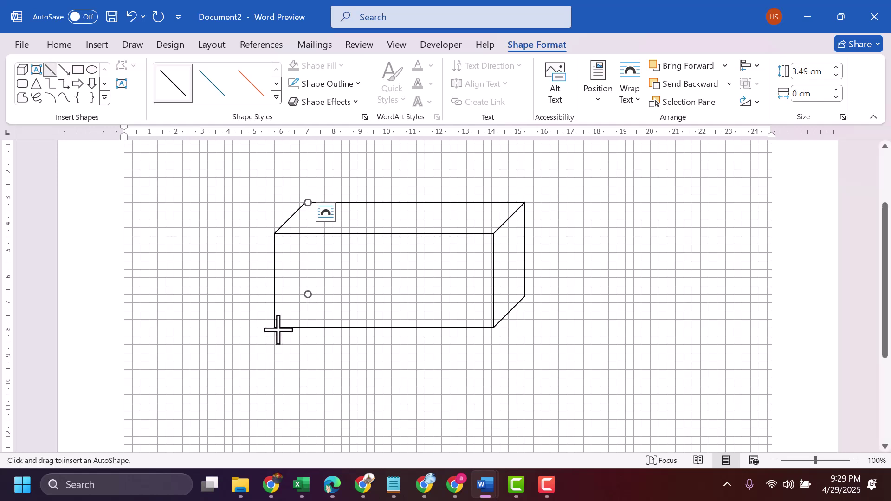
pyautogui.moveTo(273, 329); pyautogui.dragTo(308, 295)
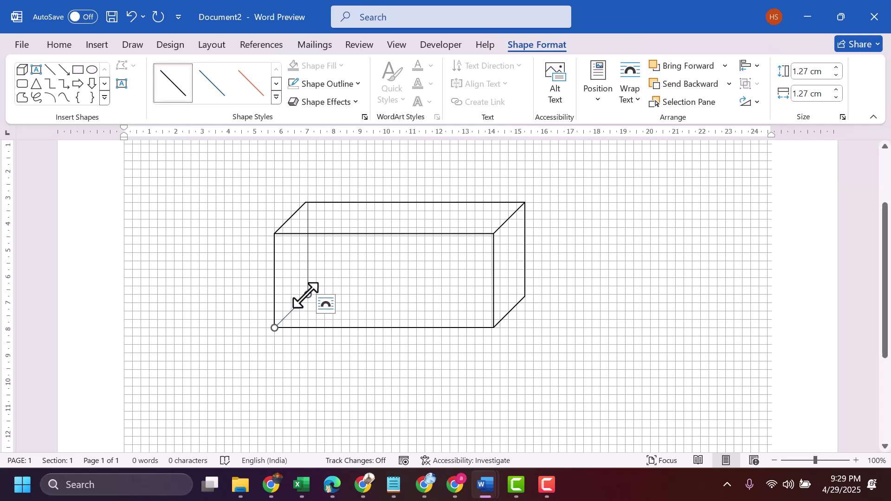
pyautogui.click(51, 69)
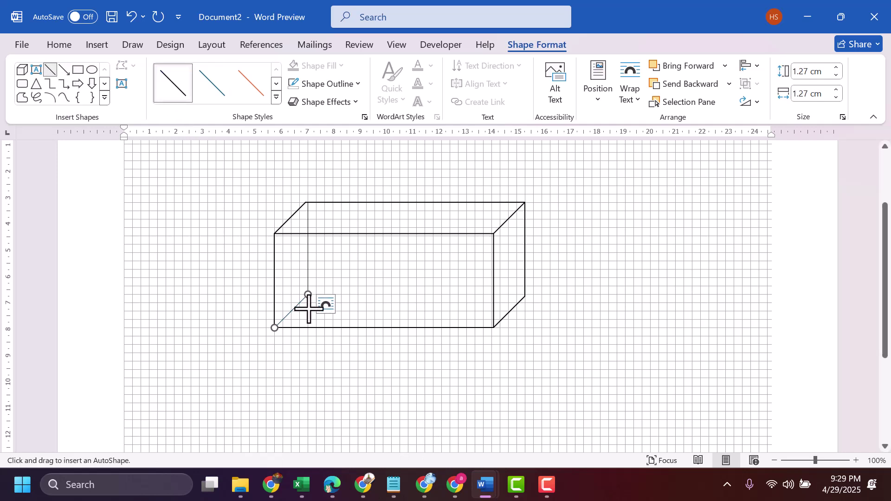
pyautogui.moveTo(307, 294); pyautogui.dragTo(526, 296)
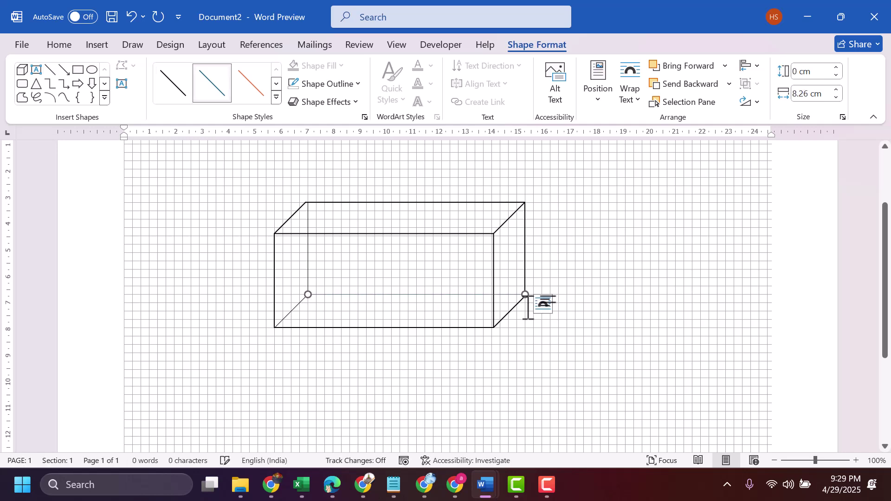
# - Set the weight of the hidden horizontal and diagonal bottom lines to 2¼ pt
pyautogui.click(348, 85)
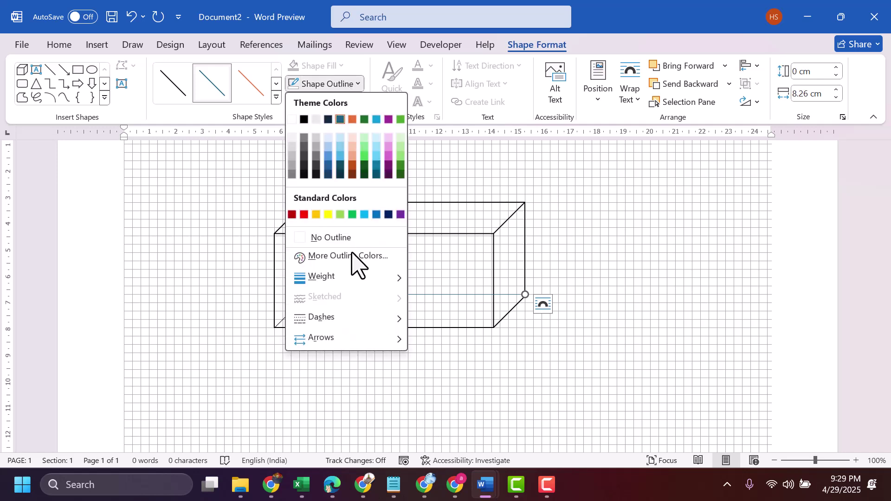
pyautogui.moveTo(335, 275)
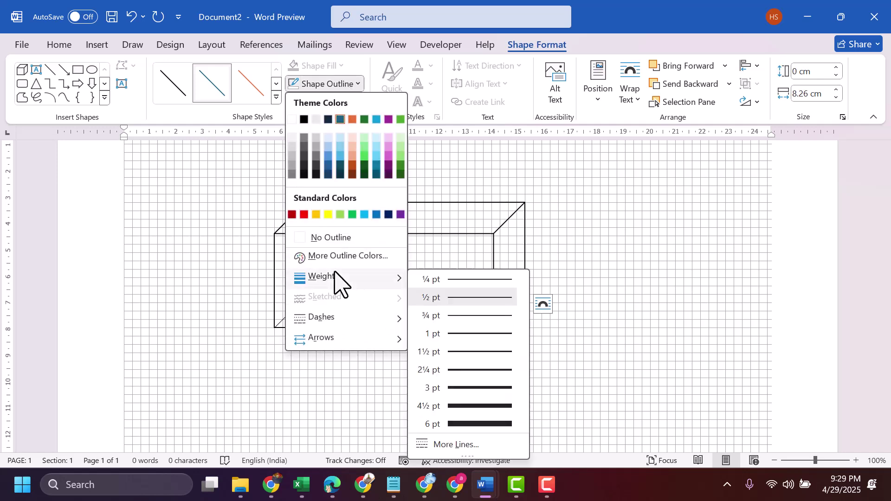
pyautogui.click(468, 370)
pyautogui.click(292, 311)
pyautogui.click(325, 84)
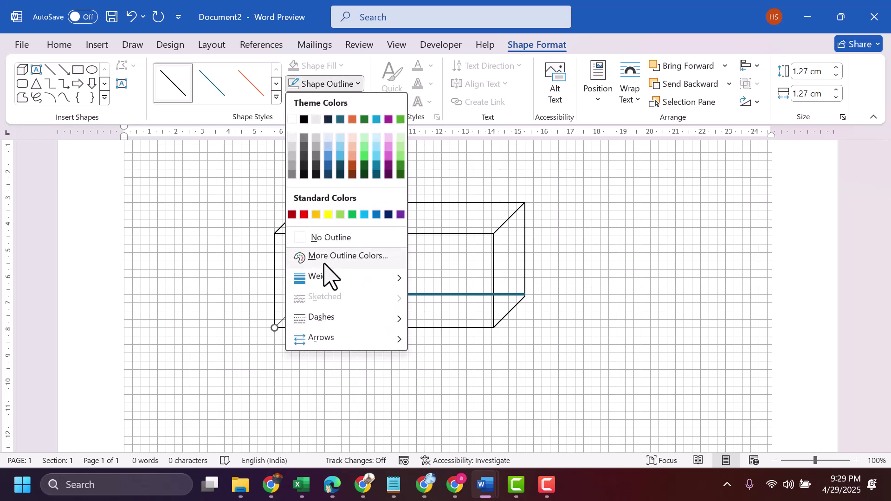
pyautogui.moveTo(330, 279)
pyautogui.click(447, 370)
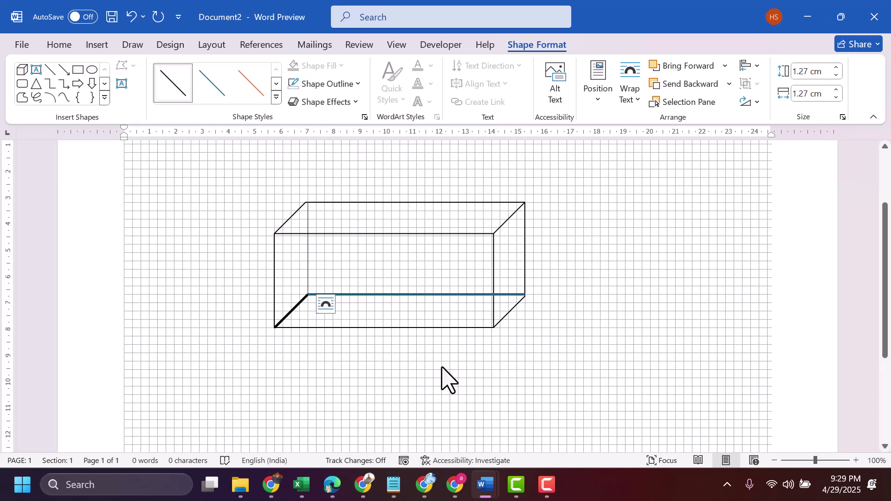
# - Set the weight of the hidden vertical line to 2¼ pt and deselect it
pyautogui.click(308, 250)
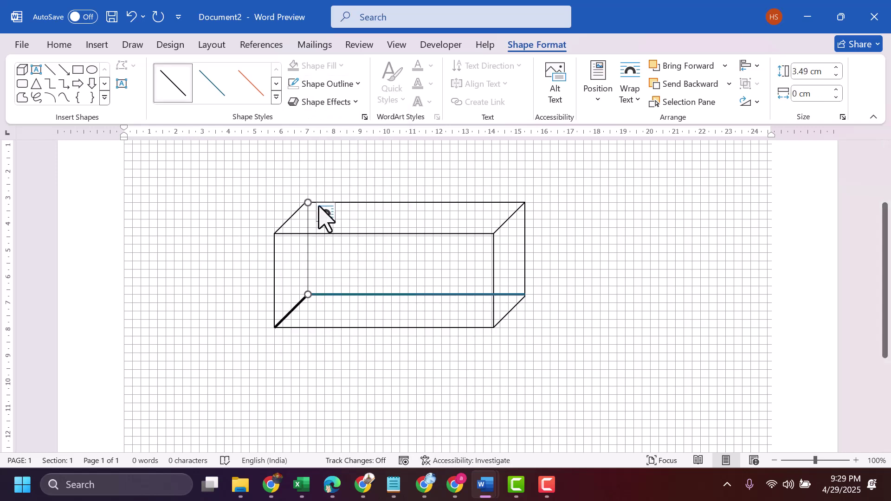
pyautogui.click(333, 86)
pyautogui.moveTo(346, 281)
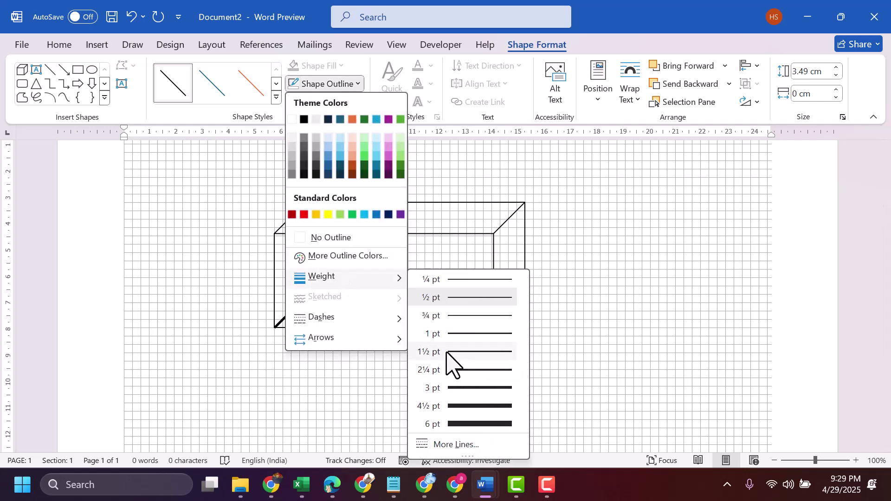
pyautogui.click(447, 371)
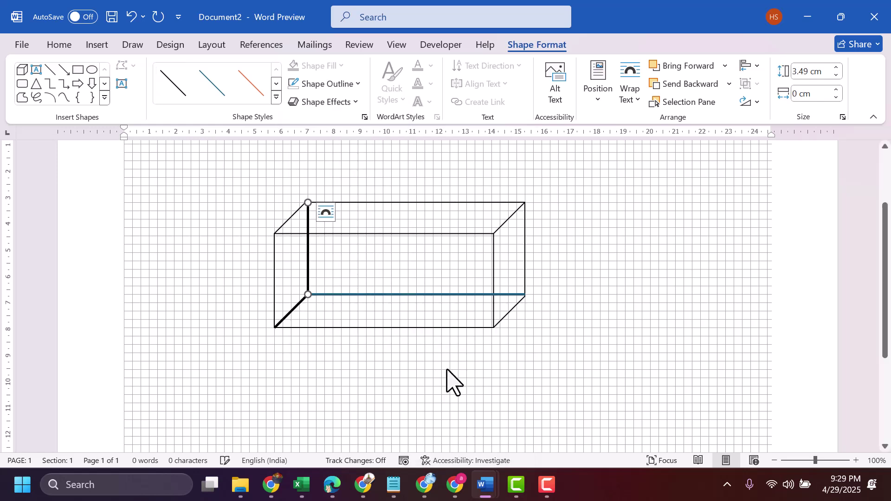
pyautogui.click(448, 370)
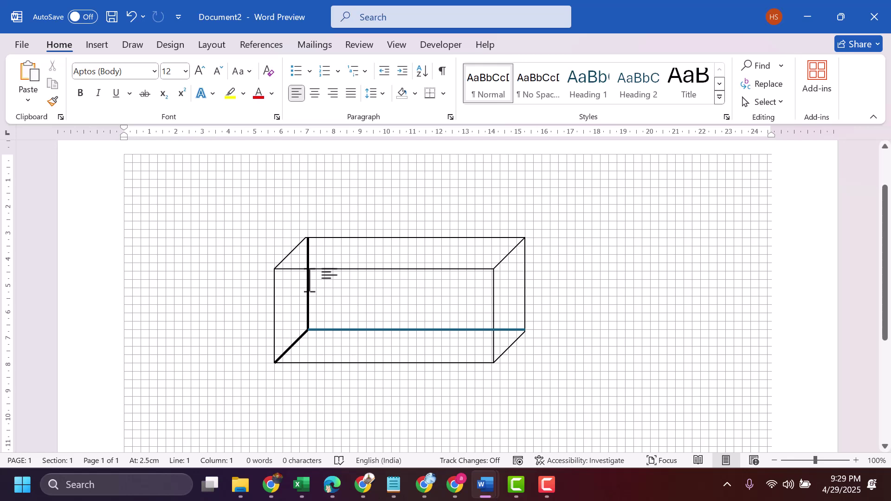
# - Group the three hidden-edge lines with the cube shape into a single object
pyautogui.click(308, 298)
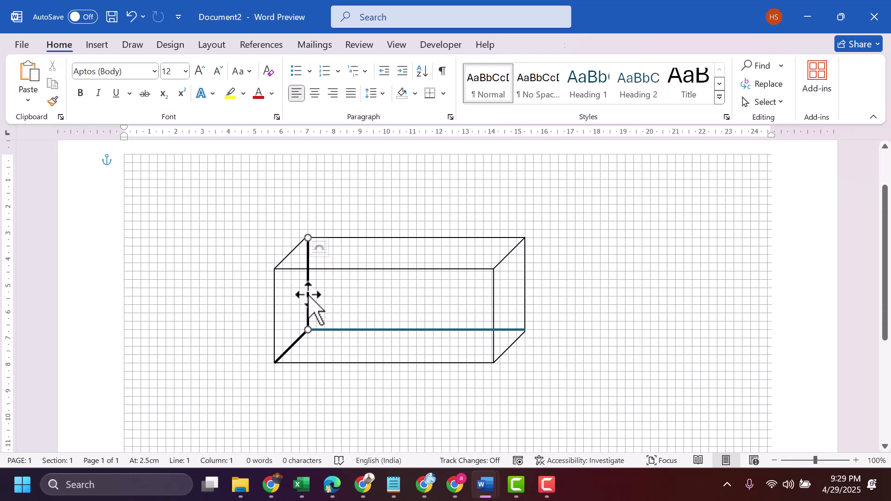
pyautogui.keyDown('shift'); pyautogui.click(291, 350); pyautogui.keyUp('shift')
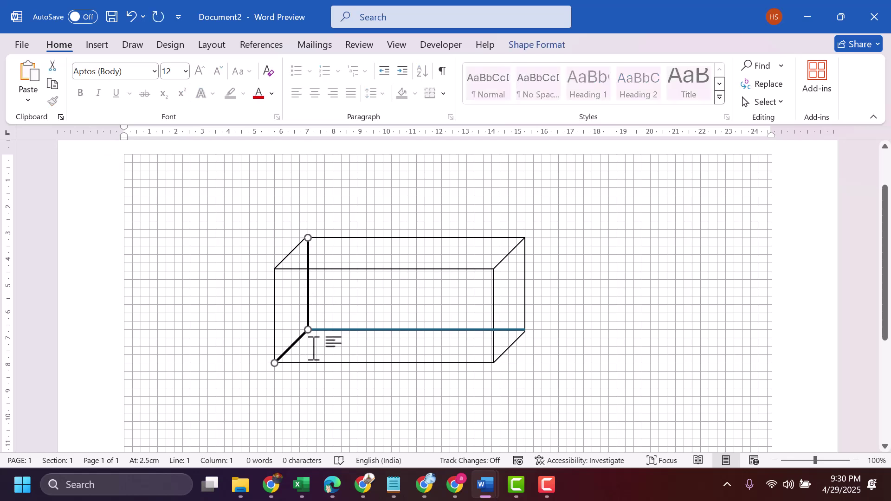
pyautogui.keyDown('shift'); pyautogui.click(378, 330); pyautogui.keyUp('shift')
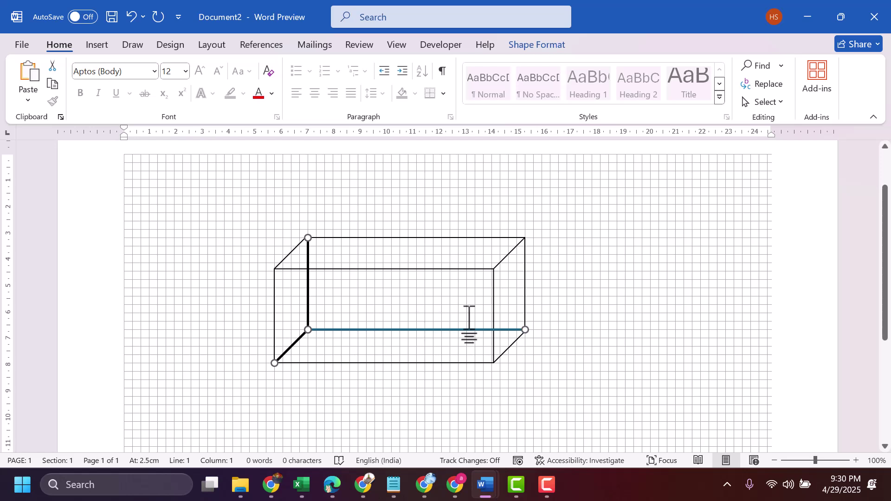
pyautogui.keyDown('shift'); pyautogui.click(481, 269); pyautogui.keyUp('shift')
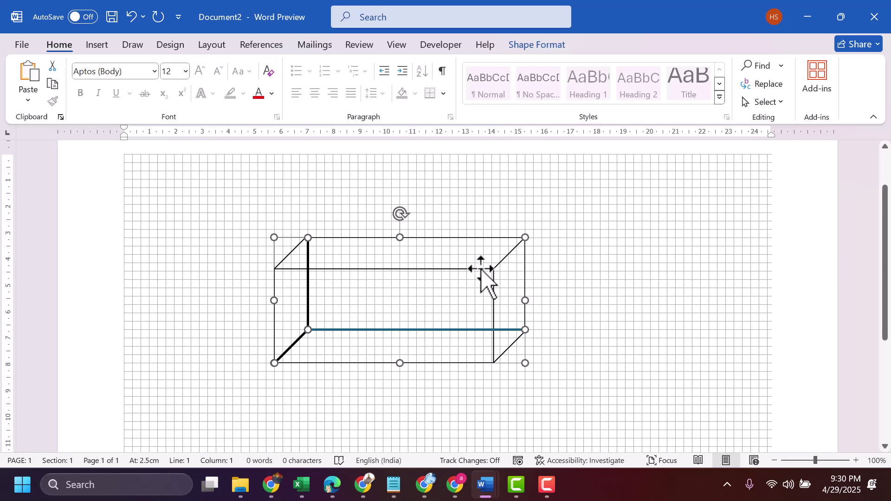
pyautogui.rightClick(481, 268)
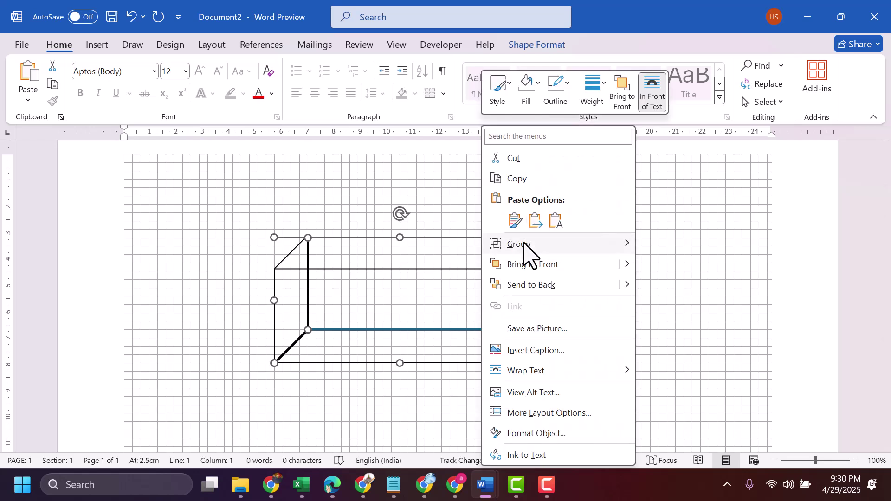
pyautogui.moveTo(545, 251)
pyautogui.click(671, 246)
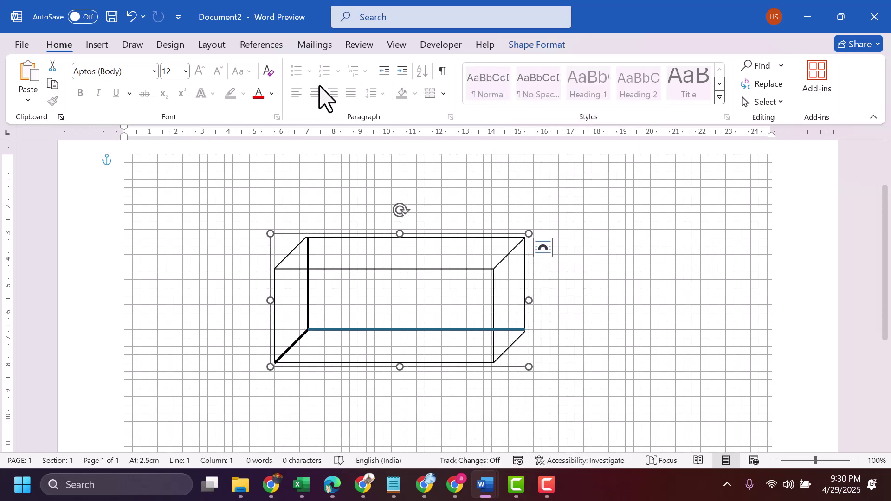
# - Hide the drawing gridlines on the page and deselect the grouped cuboid
pyautogui.click(397, 47)
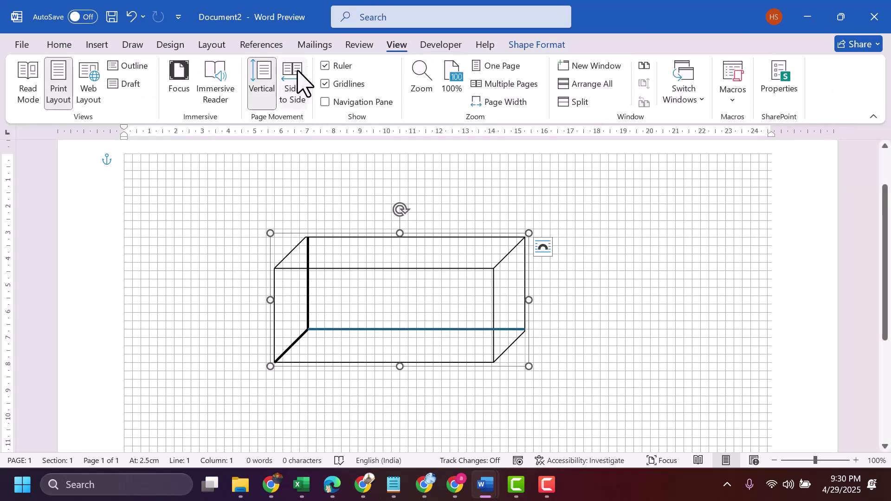
pyautogui.click(342, 85)
pyautogui.click(607, 273)
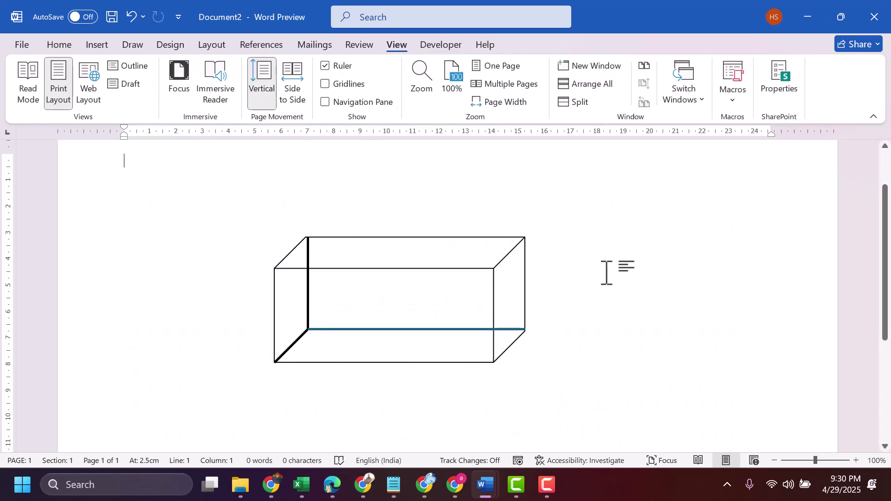
# - Move the grouped cuboid about 1.4 cm left and 2.5 cm up on the page, and deselect it
pyautogui.click(378, 339)
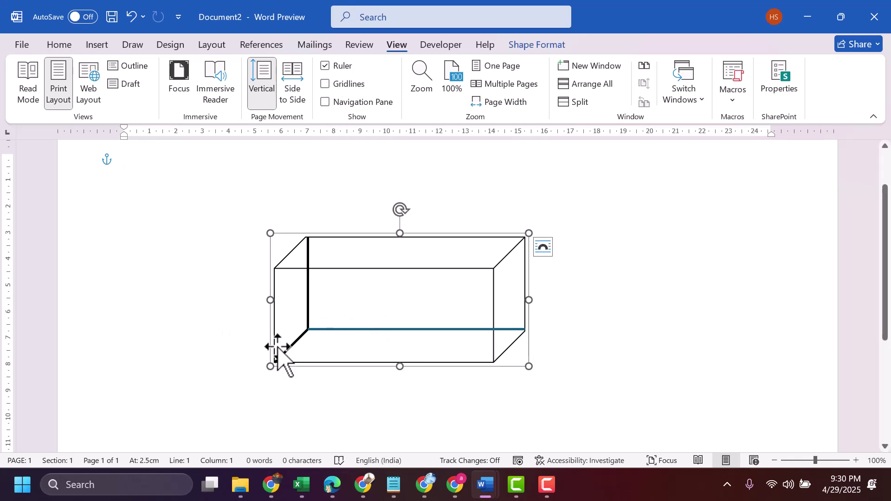
pyautogui.click(58, 45)
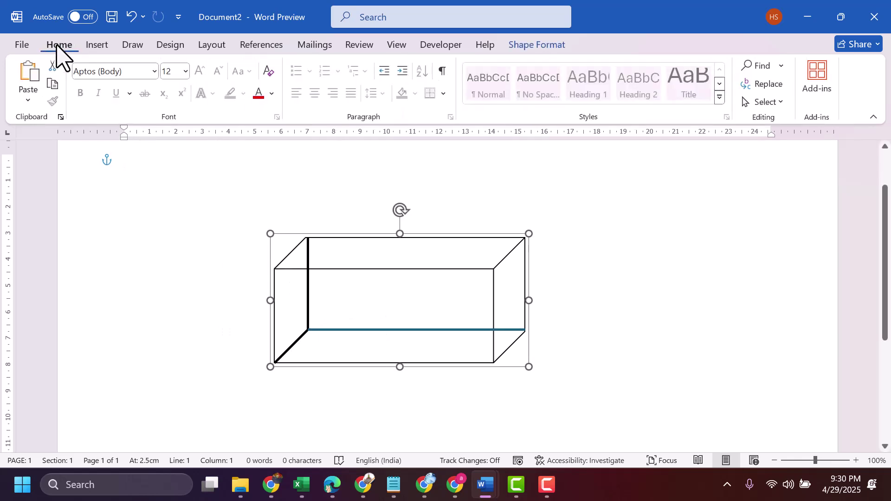
pyautogui.moveTo(423, 269); pyautogui.dragTo(386, 202)
pyautogui.click(560, 325)
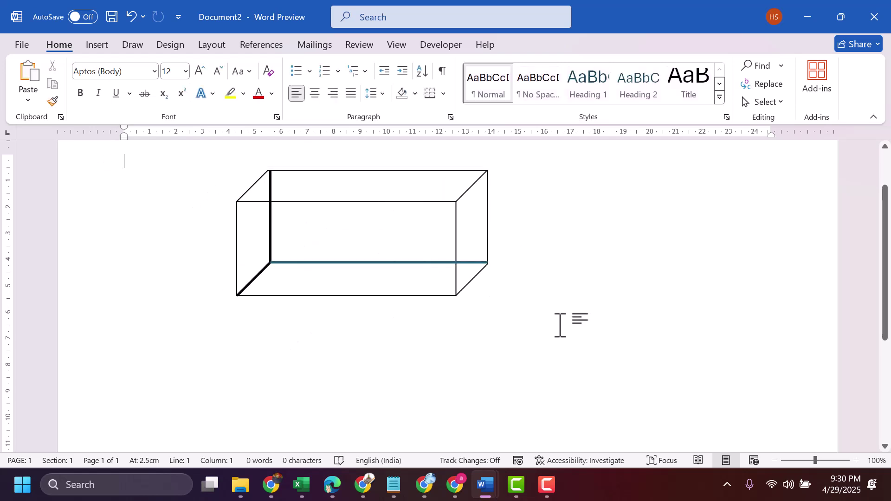
# - Stretch the grouped cuboid much wider and taller, and reduce its width to about 13 cm
pyautogui.click(437, 204)
pyautogui.moveTo(491, 167); pyautogui.dragTo(671, 171)
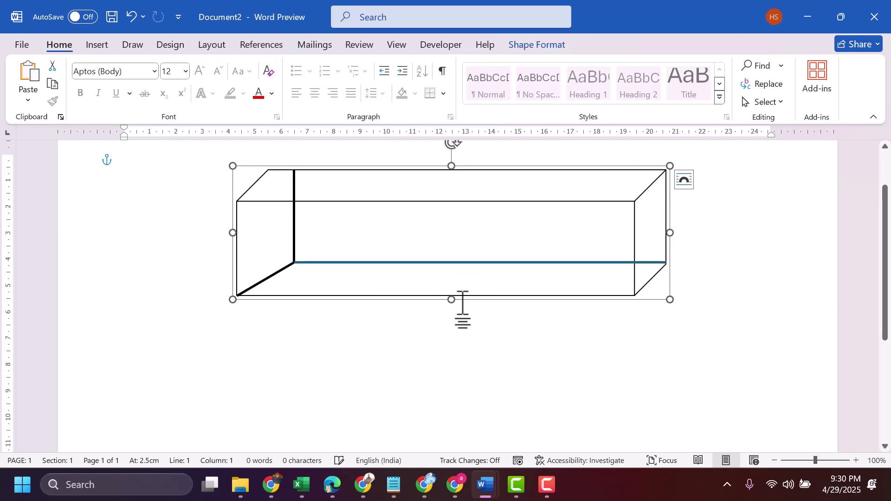
pyautogui.moveTo(453, 325); pyautogui.dragTo(459, 418)
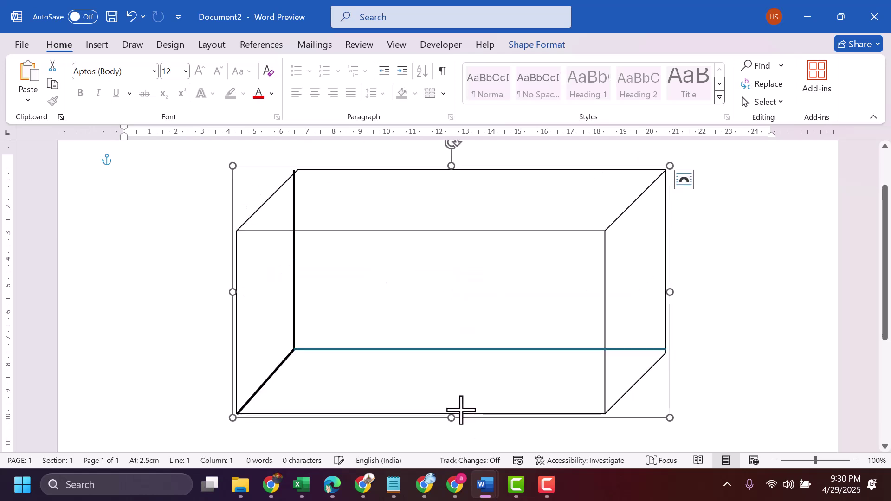
pyautogui.moveTo(661, 294); pyautogui.dragTo(574, 295)
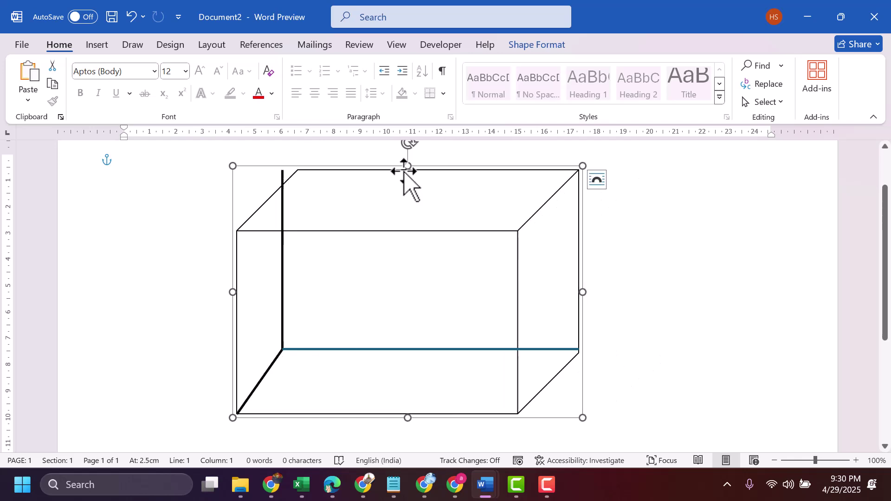
# - Resize the grouped cuboid from its corners to about 8.5 cm wide and 6.6 cm tall
pyautogui.moveTo(406, 167); pyautogui.dragTo(410, 202)
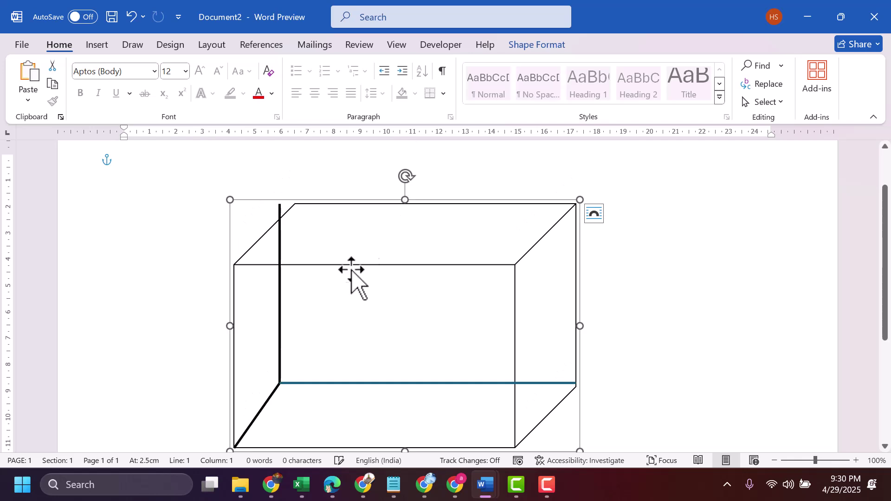
pyautogui.hotkey('ctrl', 'z')
pyautogui.moveTo(230, 166); pyautogui.dragTo(201, 154)
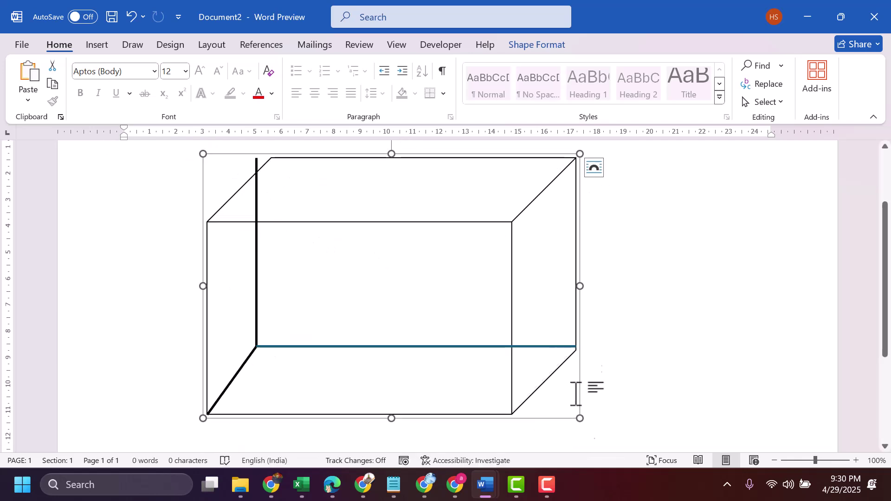
pyautogui.moveTo(579, 419); pyautogui.dragTo(434, 335)
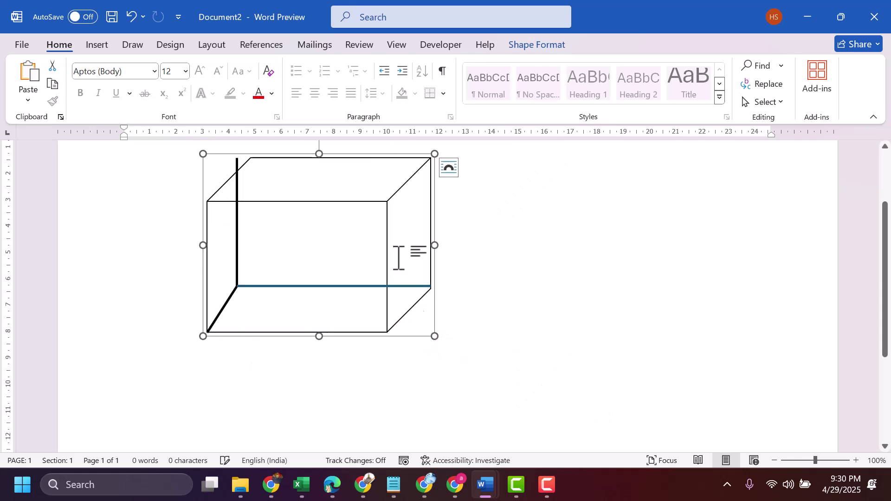
# - Align the hidden vertical line with the rear upper-left corner and extend the hidden diagonal to its lower end, 1.77 by 1.66 cm
pyautogui.click(304, 287)
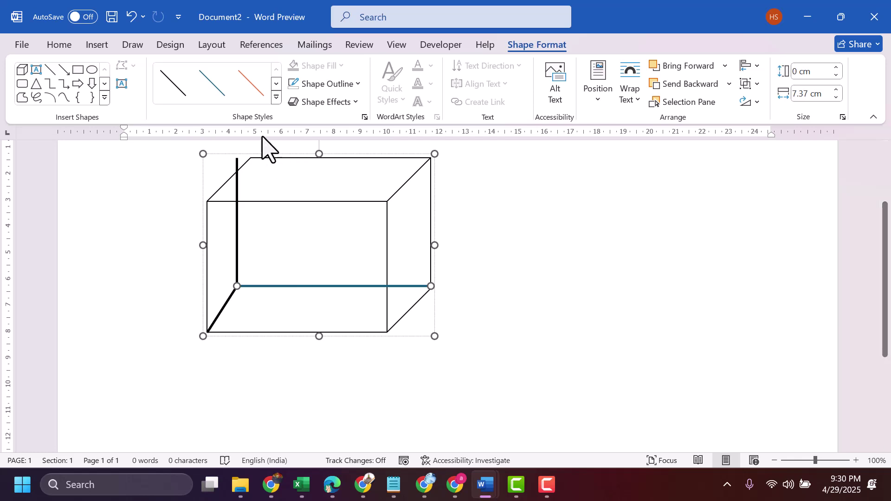
pyautogui.moveTo(238, 205); pyautogui.dragTo(252, 207)
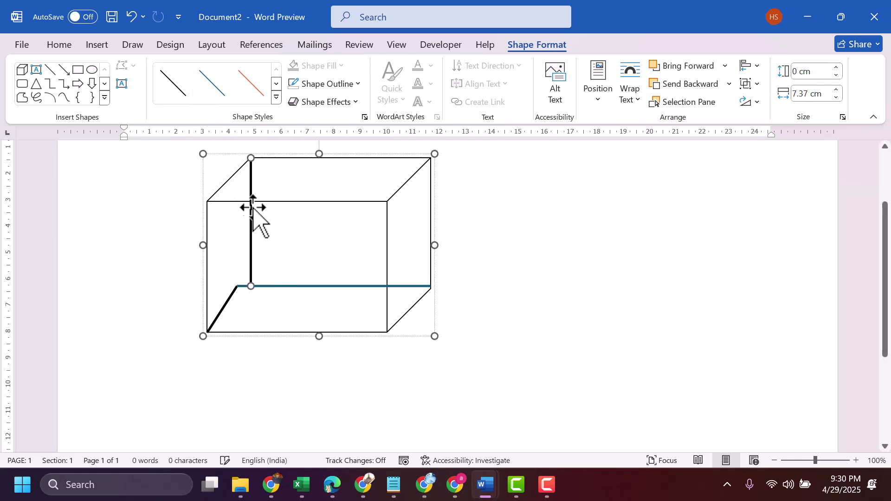
pyautogui.click(228, 303)
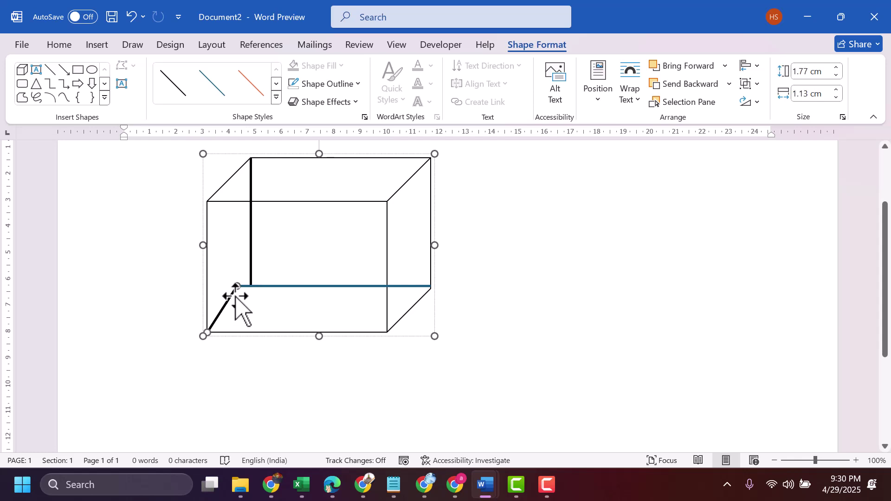
pyautogui.moveTo(236, 290); pyautogui.dragTo(251, 286)
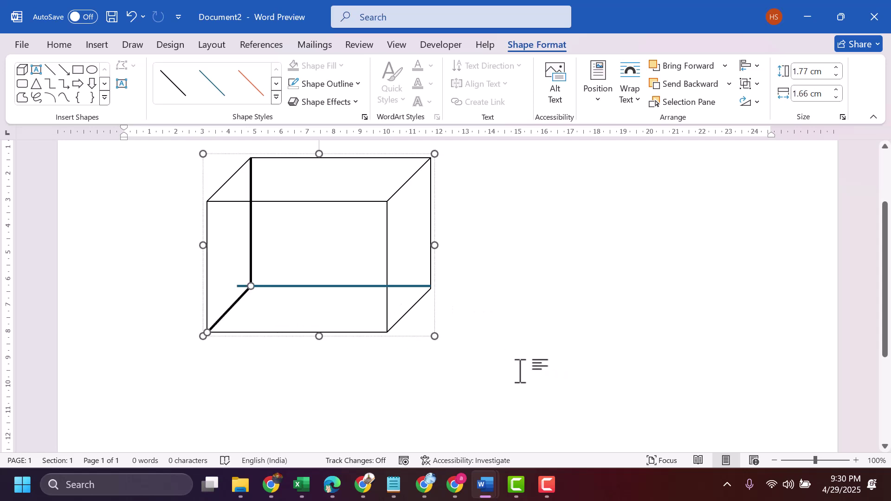
# - Snap the hidden horizontal line's ends to the hidden corner and the rear bottom-right corner, making it 6.84 cm wide and 0.12 cm high
pyautogui.click(858, 461)
pyautogui.click(857, 460)
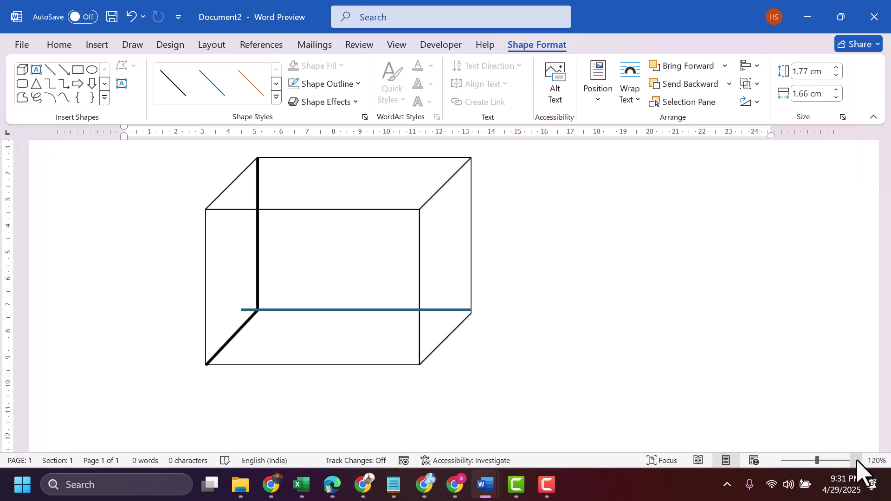
pyautogui.click(857, 461)
pyautogui.click(857, 461)
pyautogui.click(857, 460)
pyautogui.click(857, 460)
pyautogui.click(302, 362)
pyautogui.click(274, 363)
pyautogui.moveTo(259, 362); pyautogui.dragTo(279, 362)
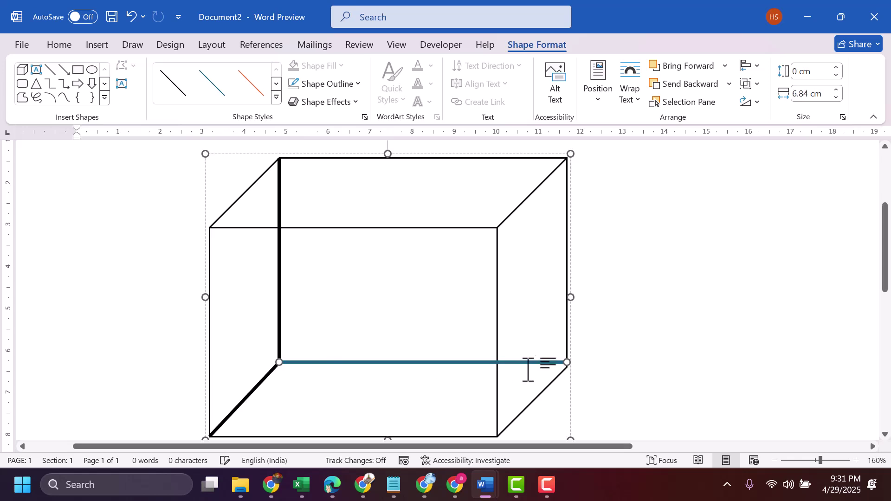
pyautogui.moveTo(565, 360); pyautogui.dragTo(567, 367)
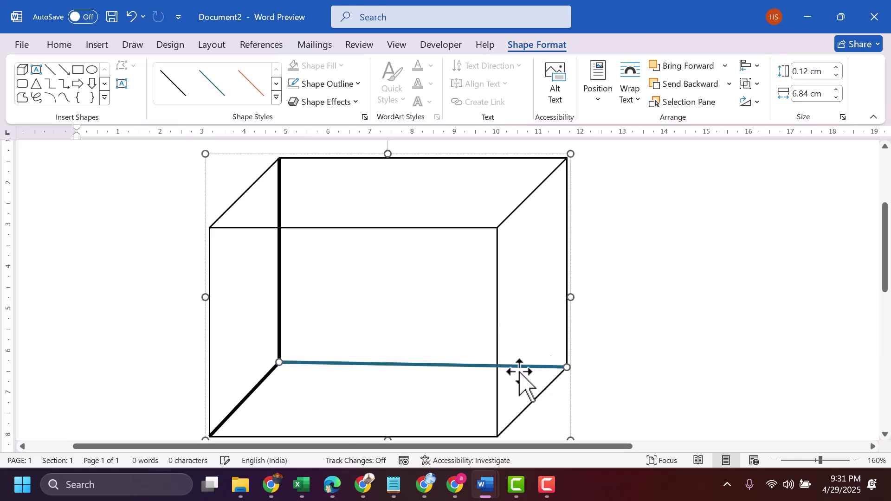
# - Apply the black preset line style and a 2¼ pt weight to the hidden horizontal line, and deselect it
pyautogui.click(184, 98)
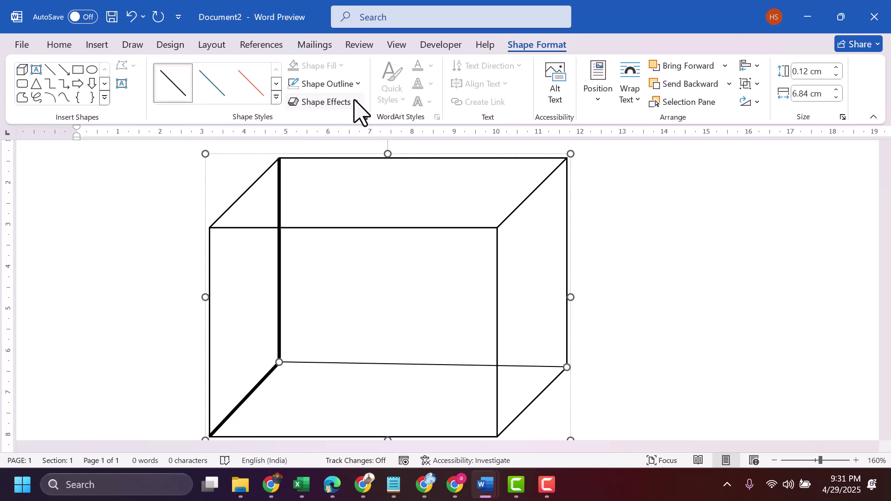
pyautogui.click(355, 85)
pyautogui.moveTo(354, 277)
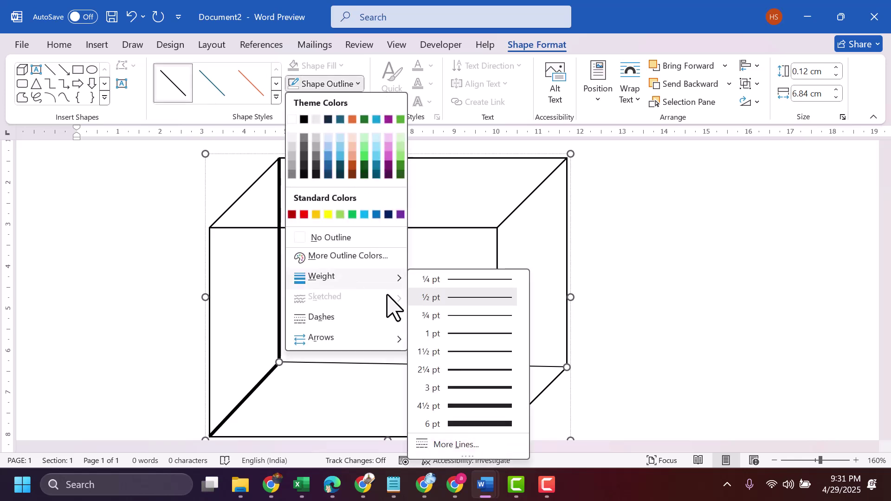
pyautogui.click(453, 371)
pyautogui.click(638, 258)
pyautogui.scroll(-3, 637, 258)
pyautogui.scroll(2, 636, 260)
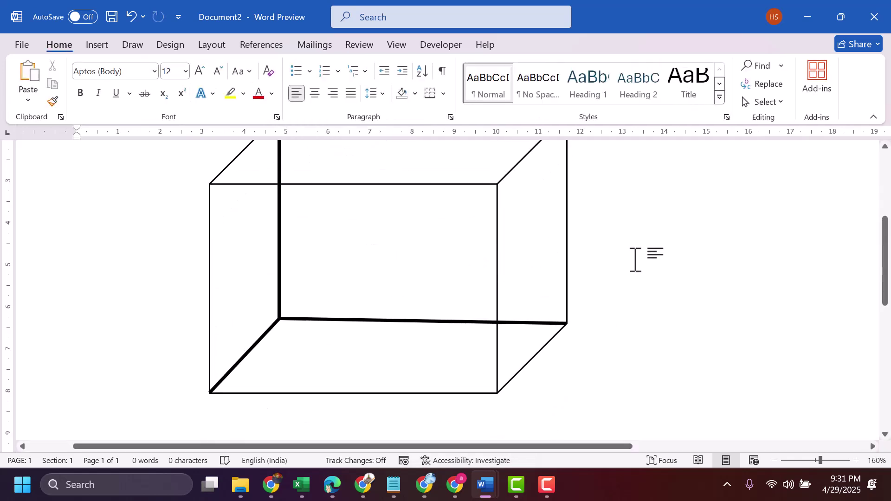
# - Try to lower the left end of the hidden horizontal line to level it, and deselect the drawing
pyautogui.click(295, 320)
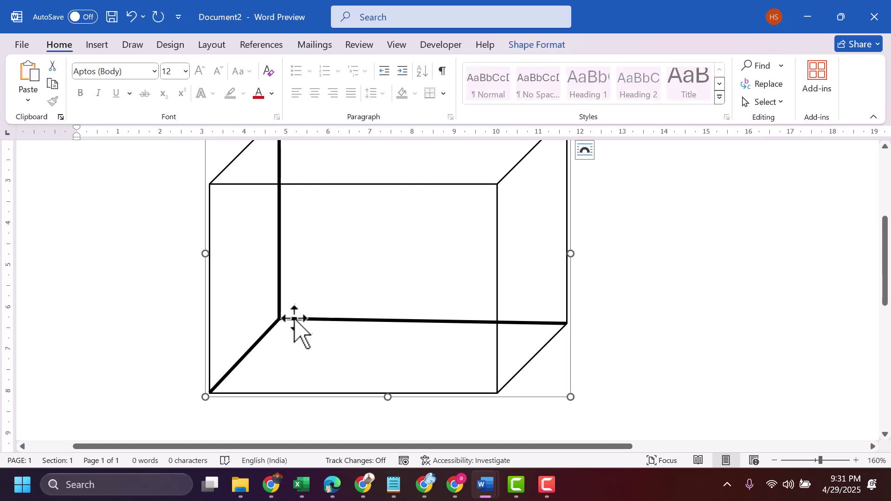
pyautogui.click(294, 321)
pyautogui.moveTo(279, 322); pyautogui.dragTo(278, 330)
pyautogui.moveTo(278, 330); pyautogui.dragTo(278, 352)
pyautogui.click(708, 277)
pyautogui.scroll(1, 641, 277)
pyautogui.scroll(-2, 642, 277)
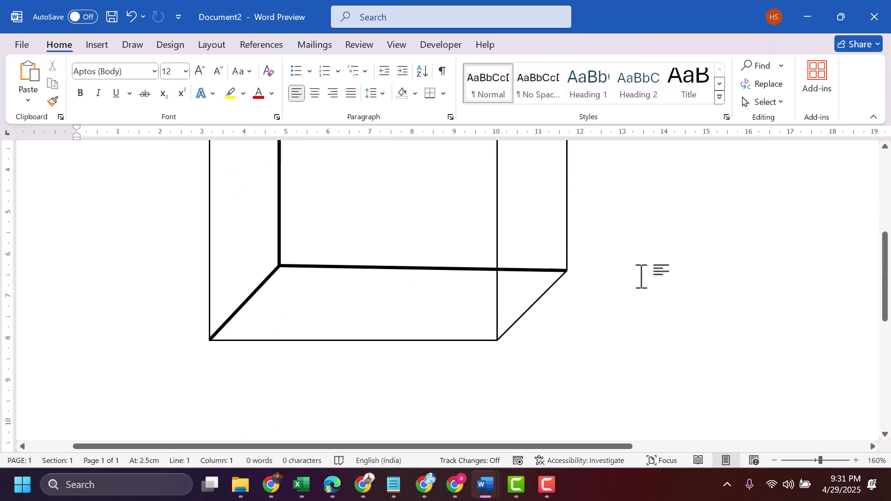